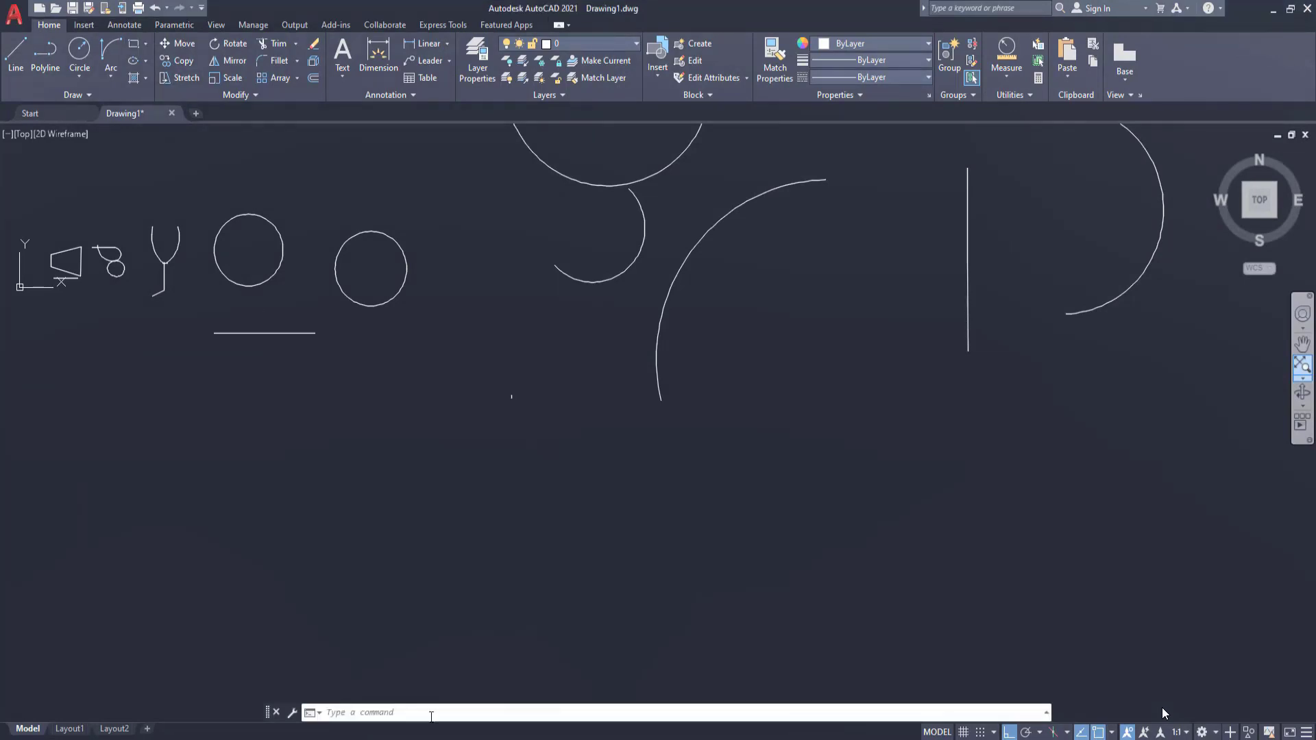
Step: Draw a rectangle below the existing arcs with the RECTANG command
{"action": "type", "text": "REC"}
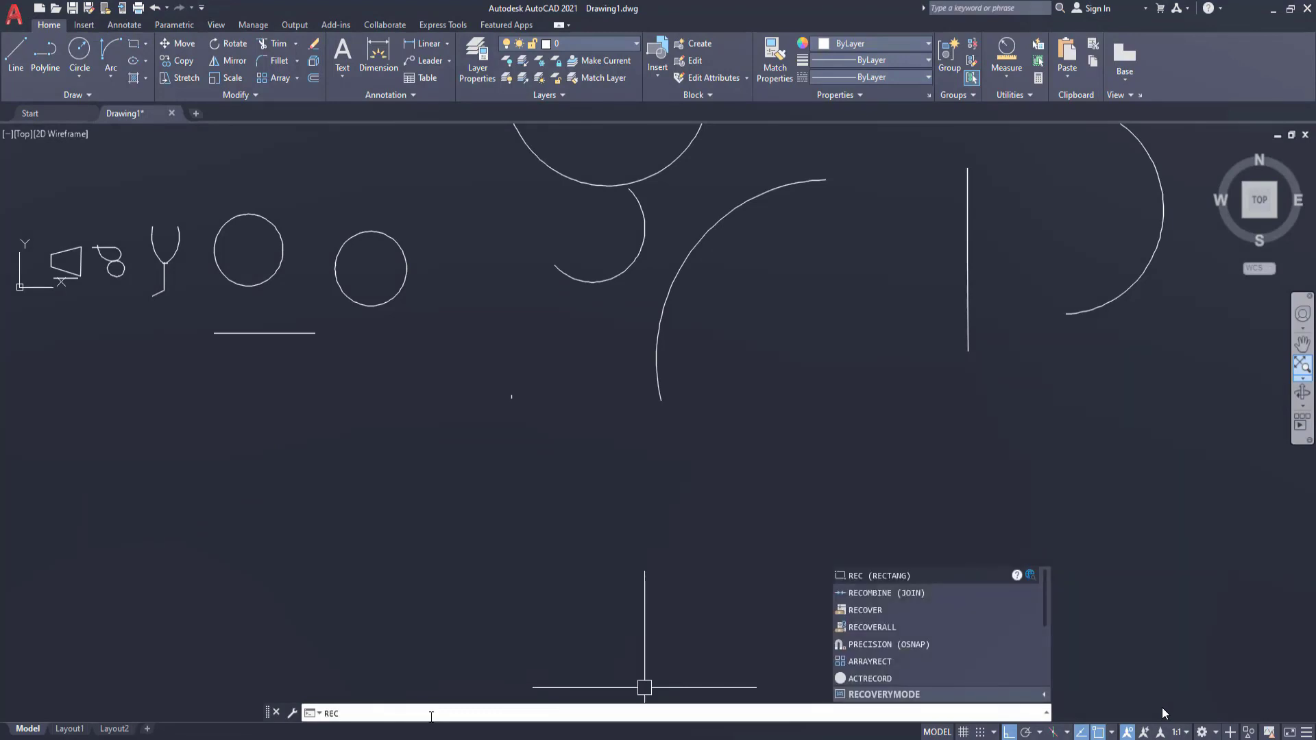
{"action": "key", "text": "Return"}
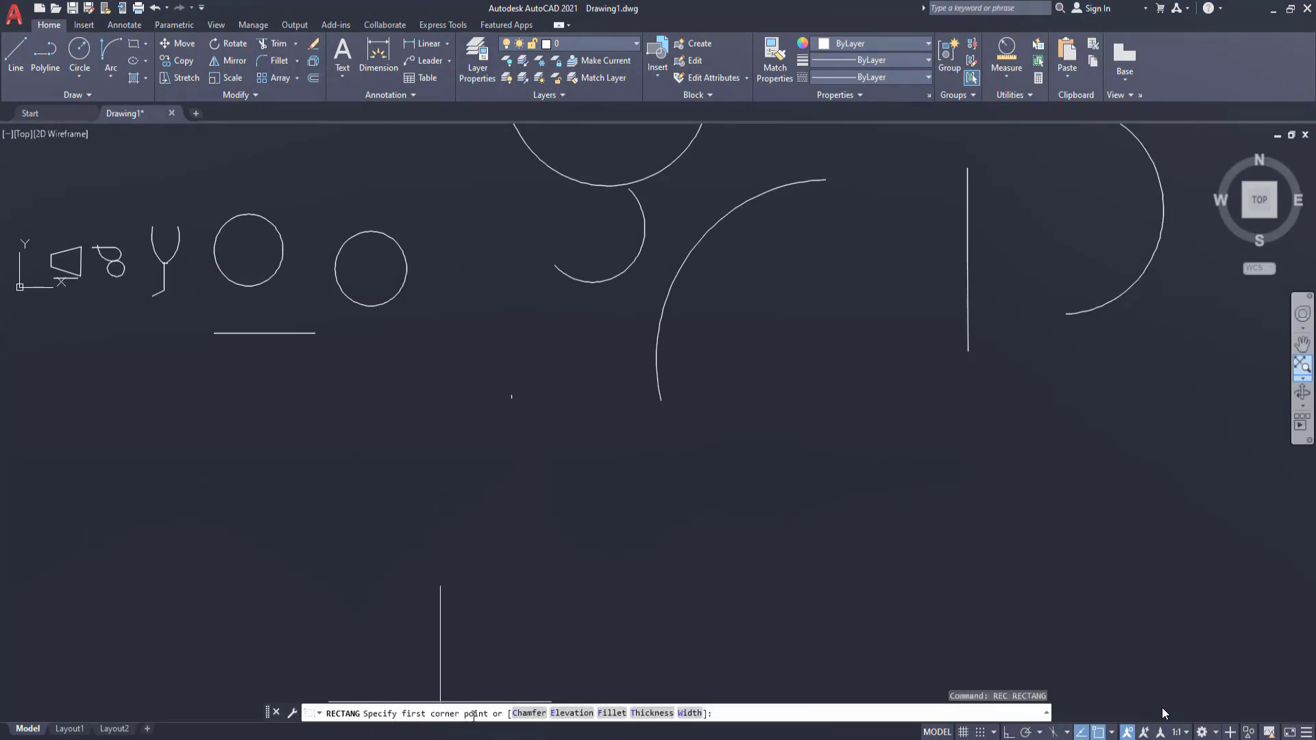
{"action": "left_click", "coordinate": [427, 465]}
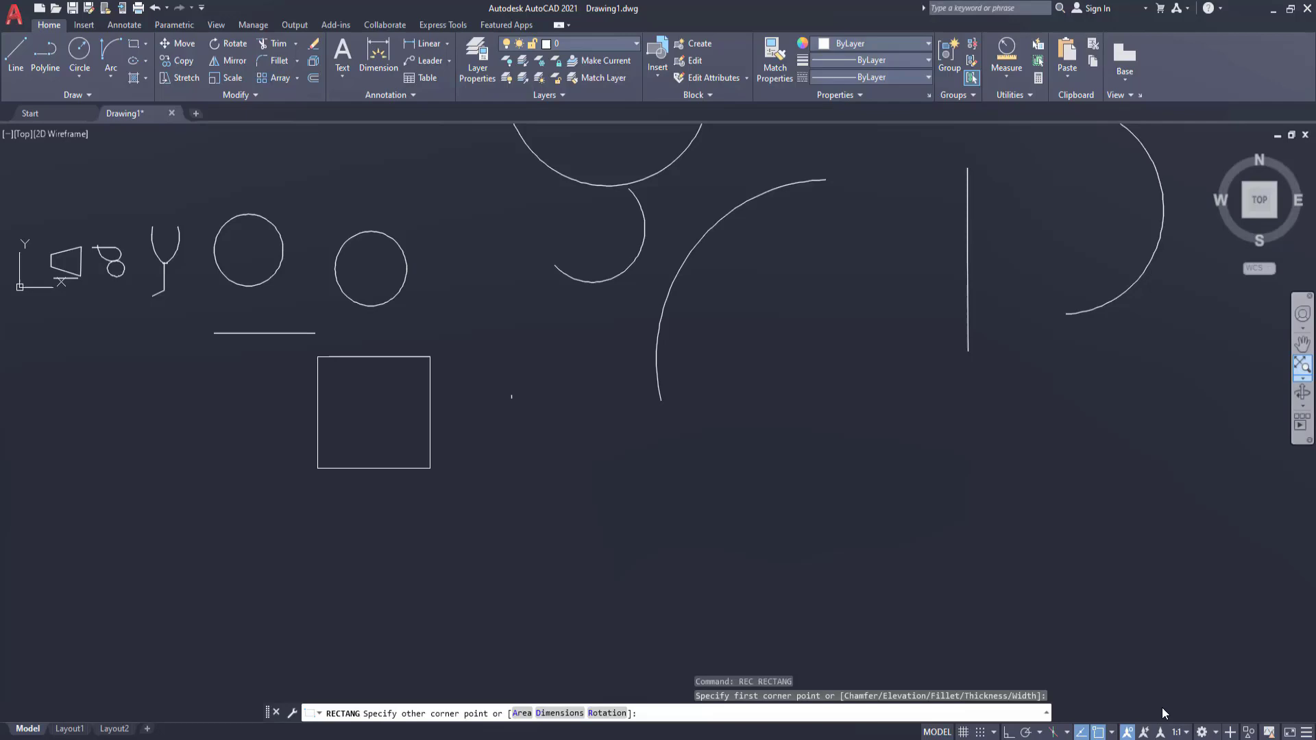
{"action": "left_click", "coordinate": [679, 620]}
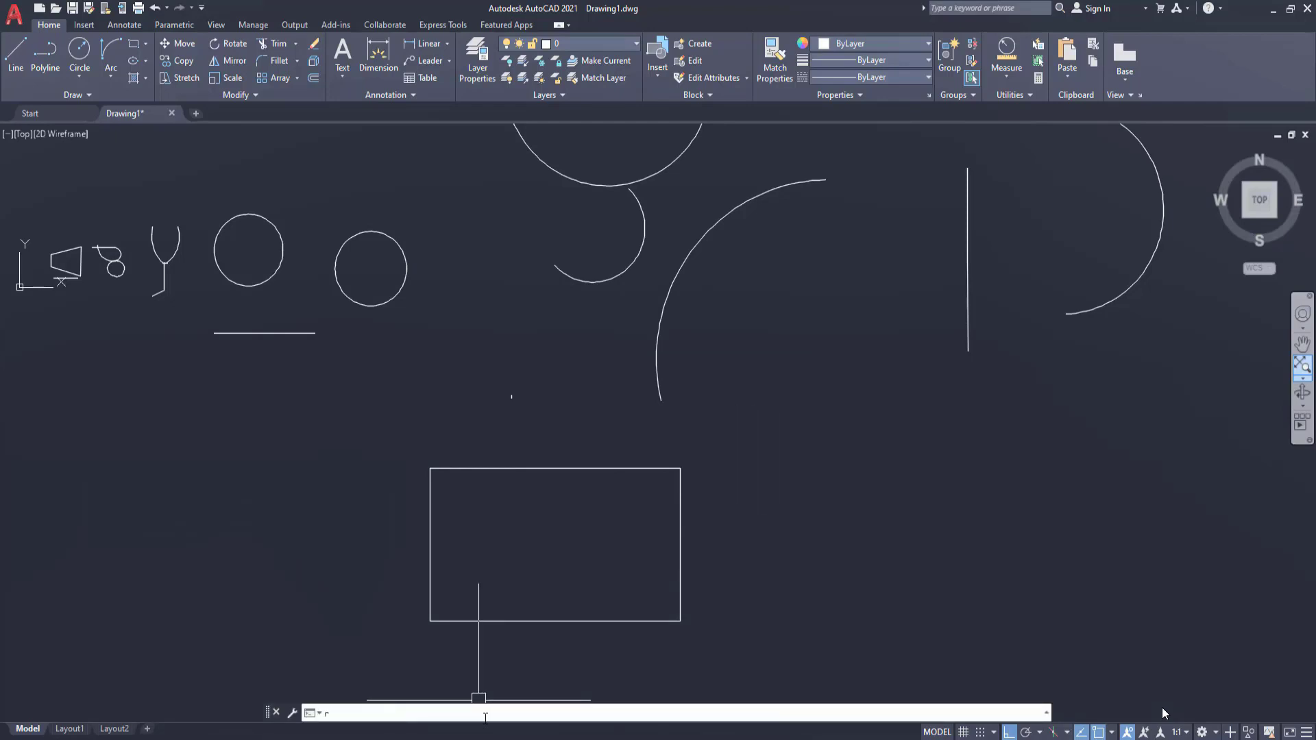
Step: Draw a square to the right of the rectangle and turn on ortho mode
{"action": "type", "text": "c"}
{"action": "key", "text": "Return"}
{"action": "left_click", "coordinate": [751, 469]}
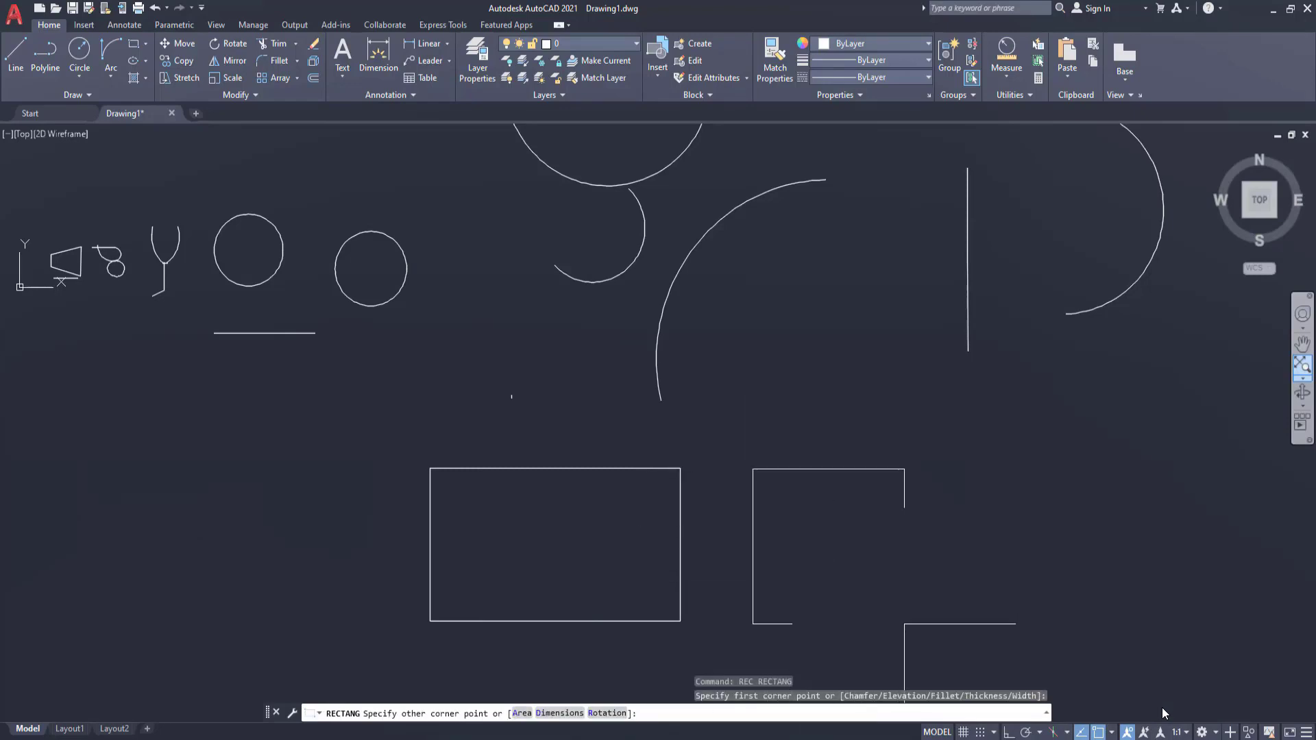
{"action": "left_click", "coordinate": [905, 624]}
{"action": "key", "text": "F8"}
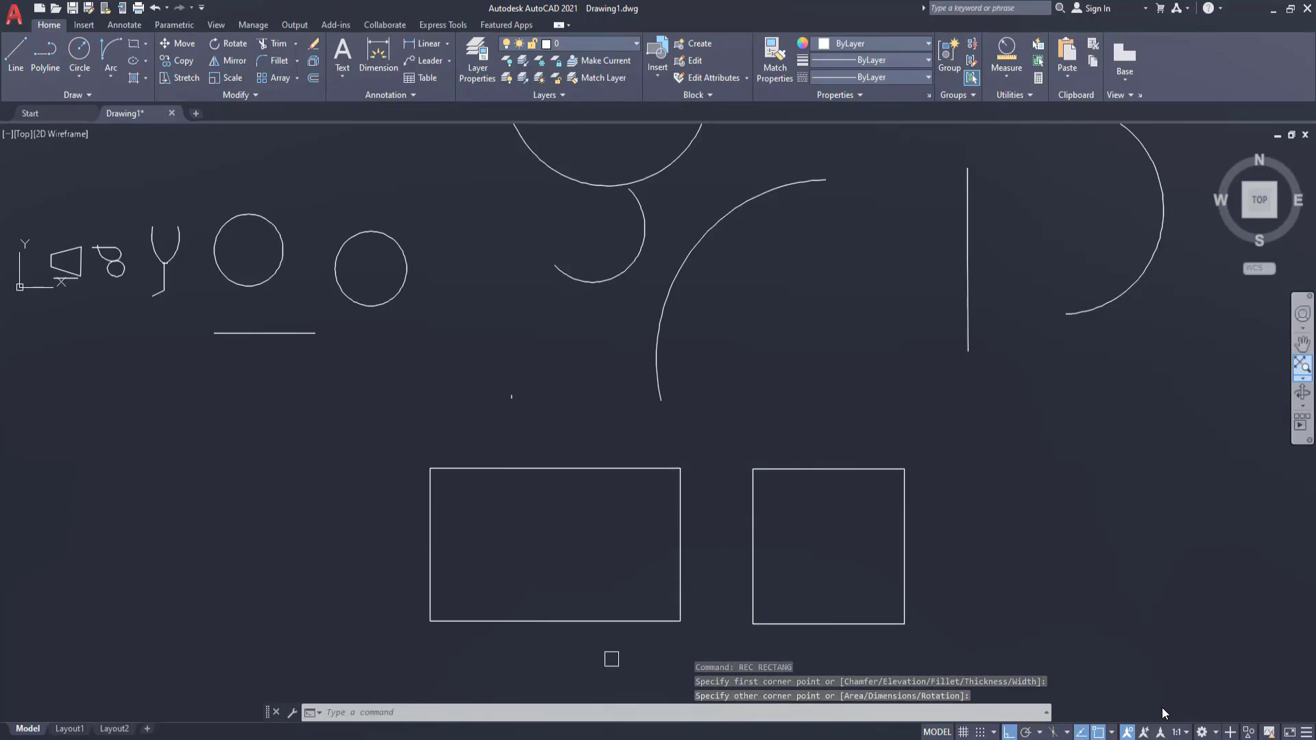
{"action": "left_click", "coordinate": [533, 713]}
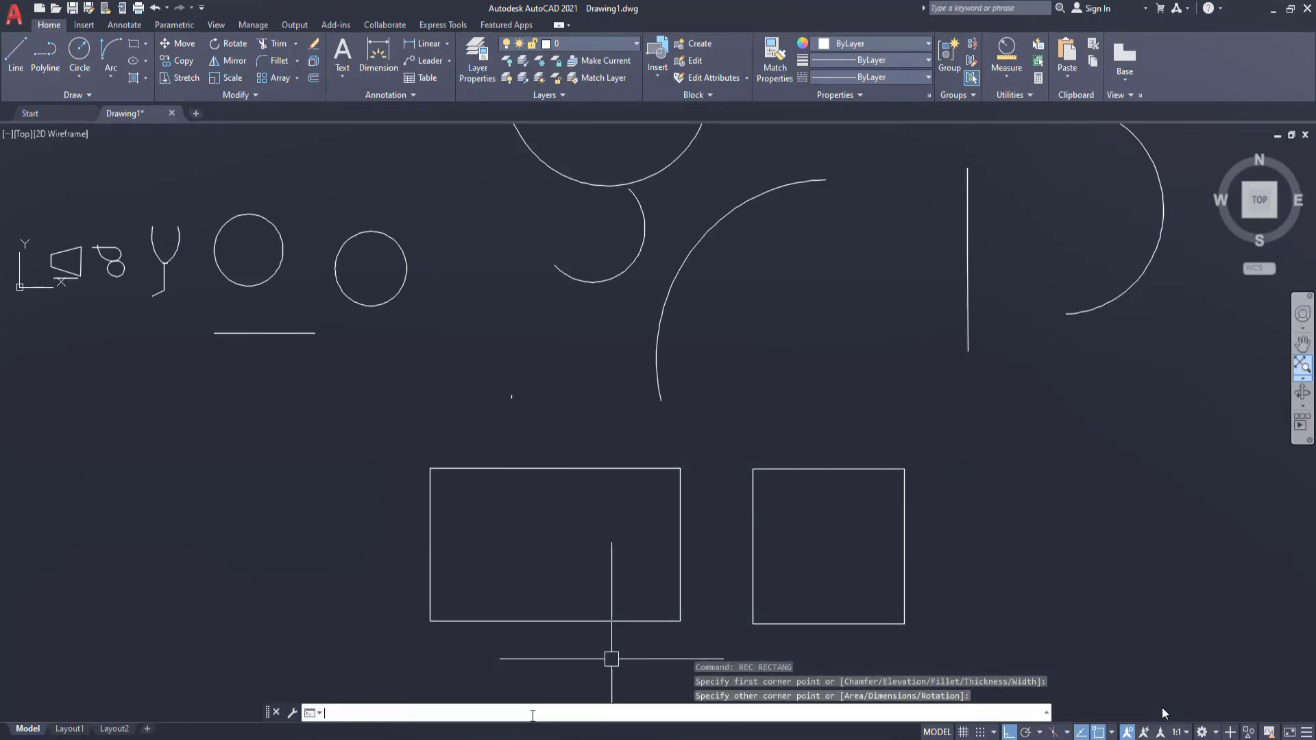
Step: Draw a rectangle with line width 5 to the left of the two thin rectangles
{"action": "type", "text": "rec"}
{"action": "key", "text": "Return"}
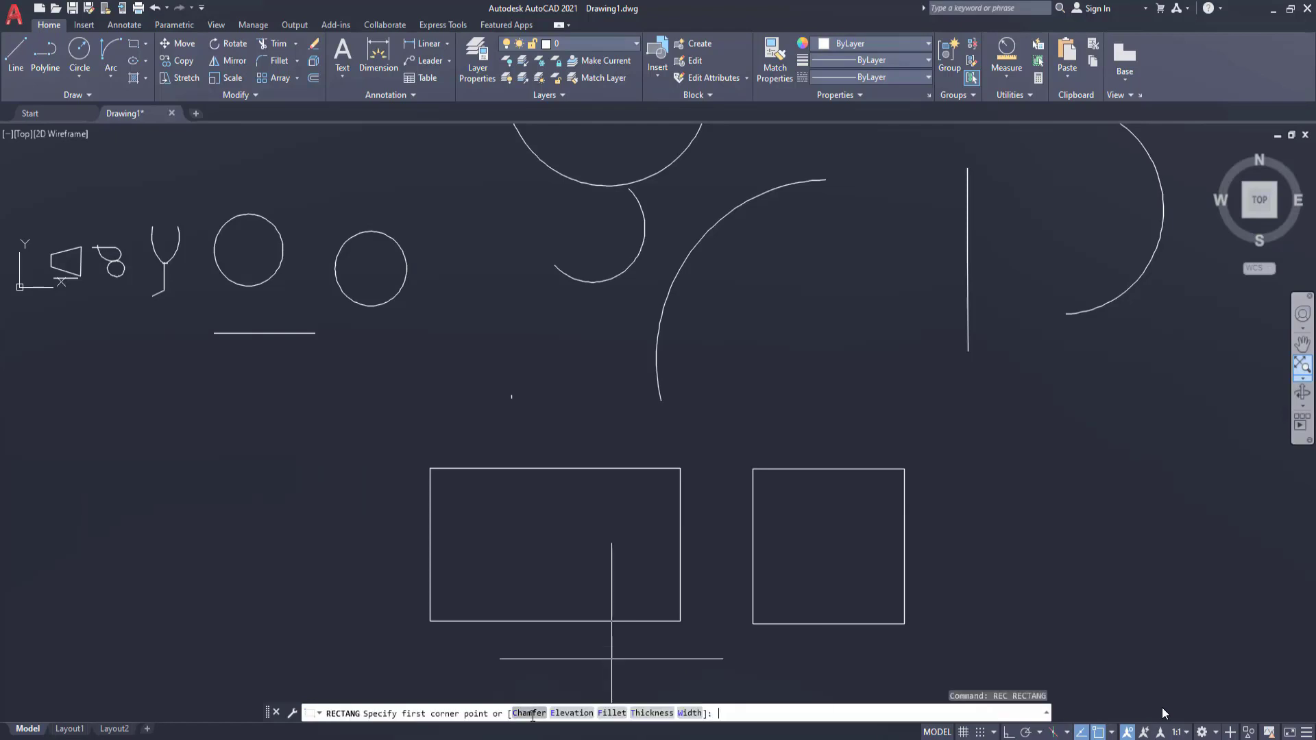
{"action": "left_click", "coordinate": [683, 719]}
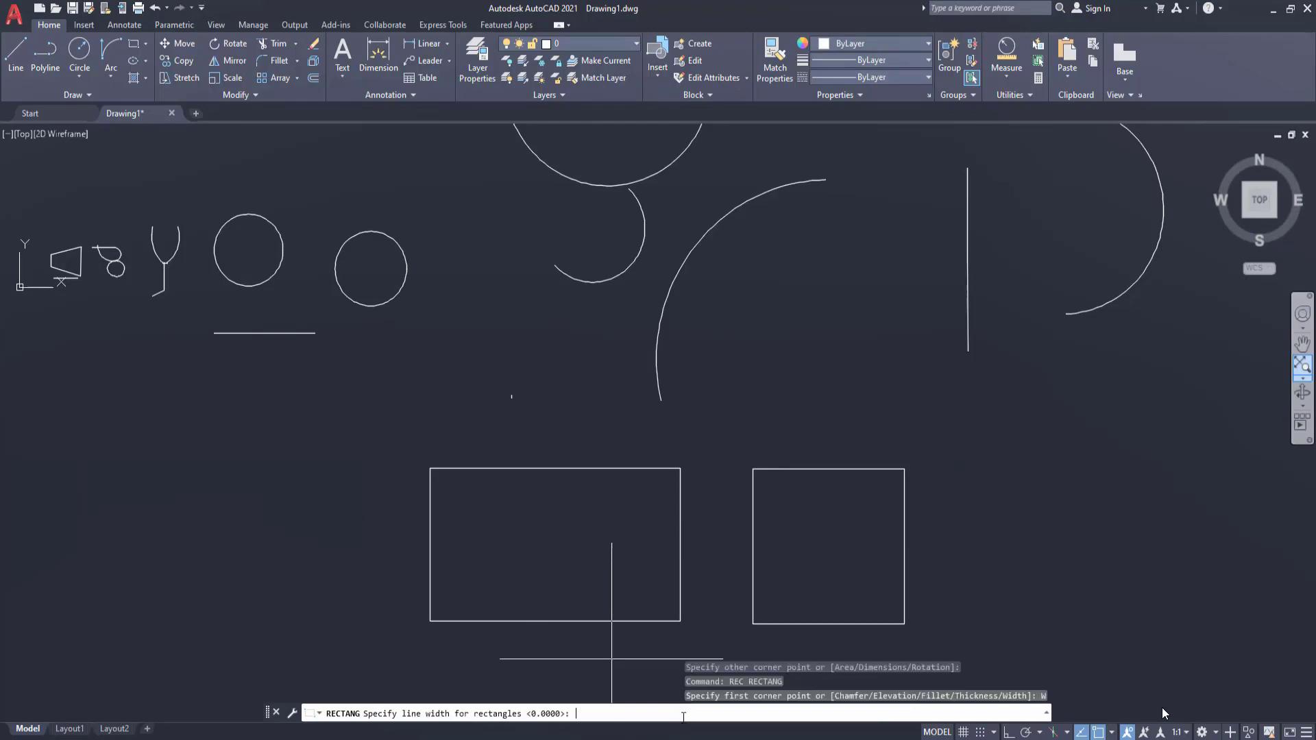
{"action": "type", "text": "5"}
{"action": "key", "text": "Return"}
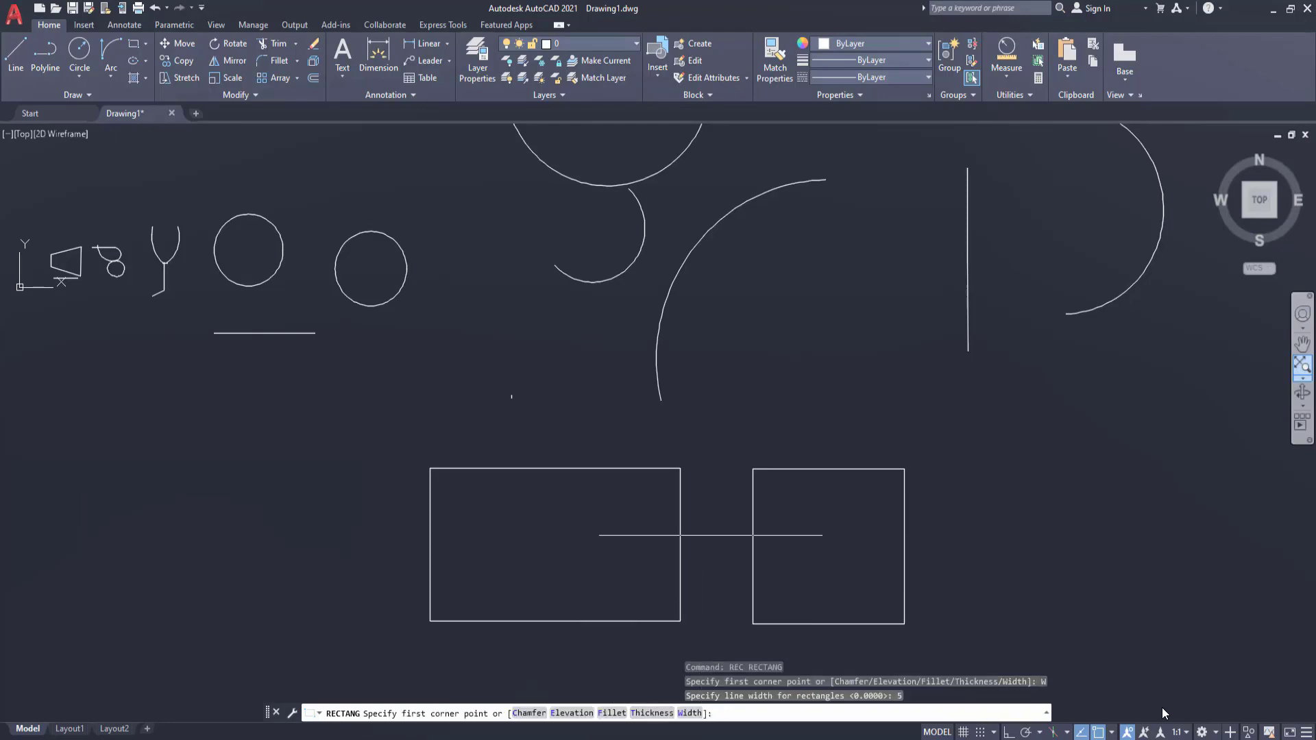
{"action": "left_click", "coordinate": [141, 465]}
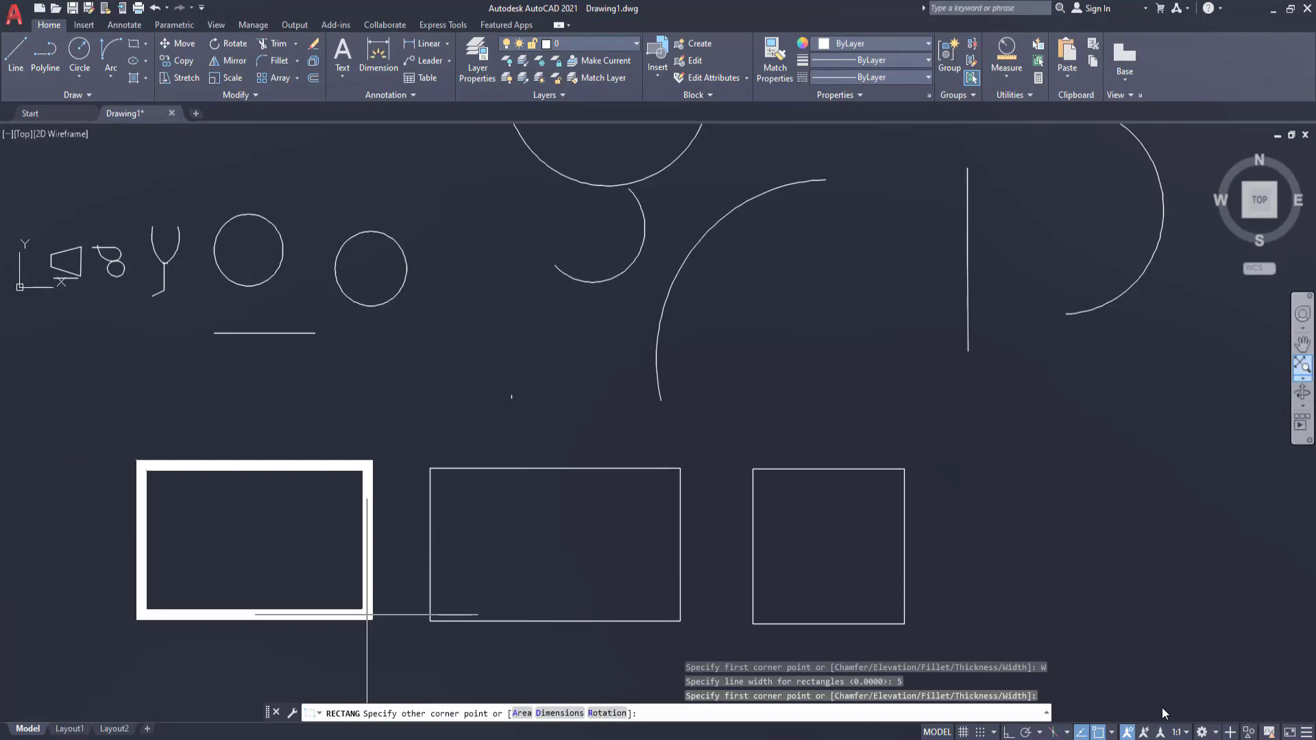
{"action": "left_click", "coordinate": [375, 613]}
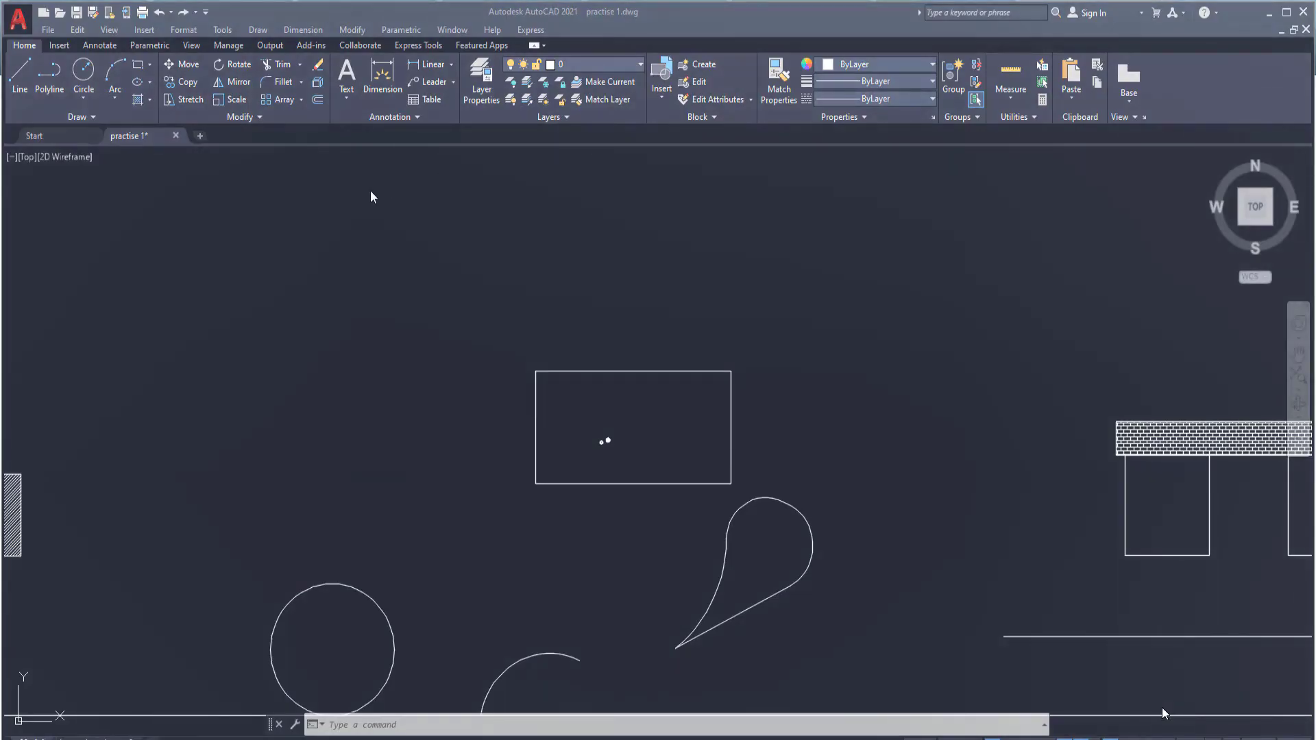
Step: Start CHAMFER with both chamfer distances set to 10
{"action": "left_click", "coordinate": [470, 725]}
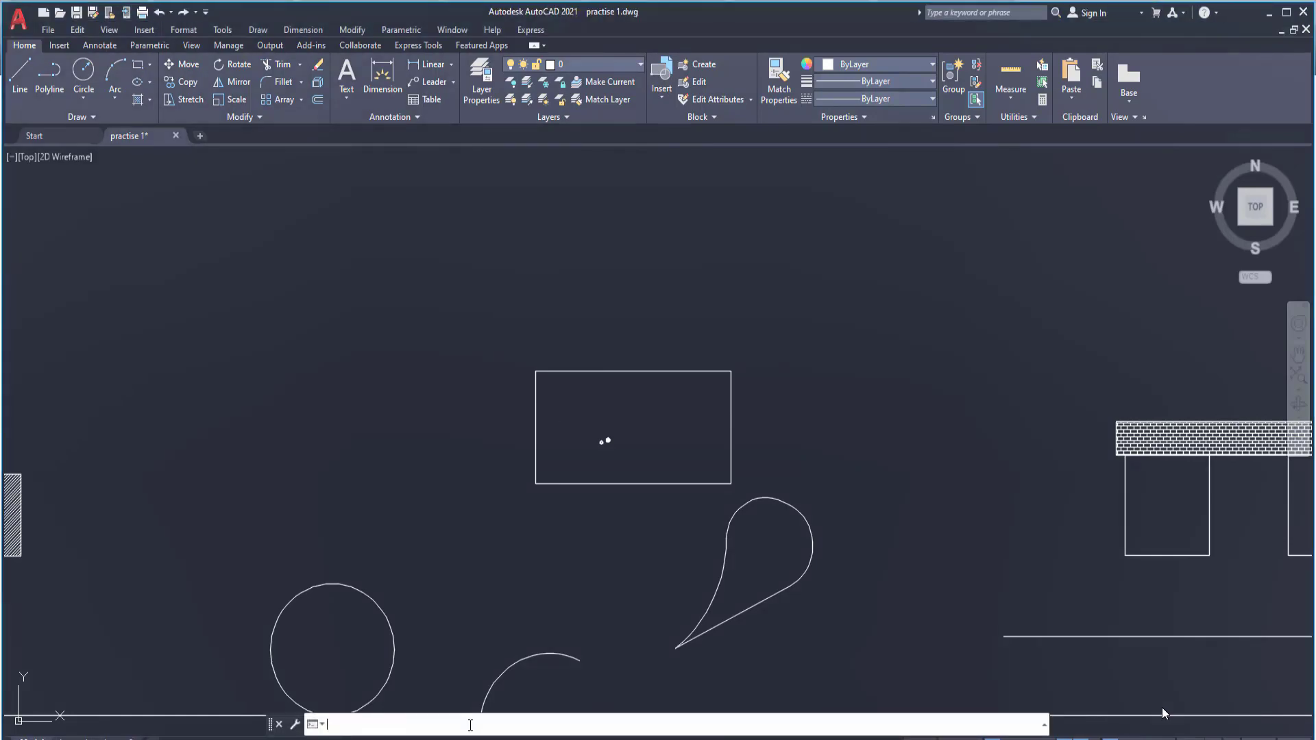
{"action": "type", "text": "CHA"}
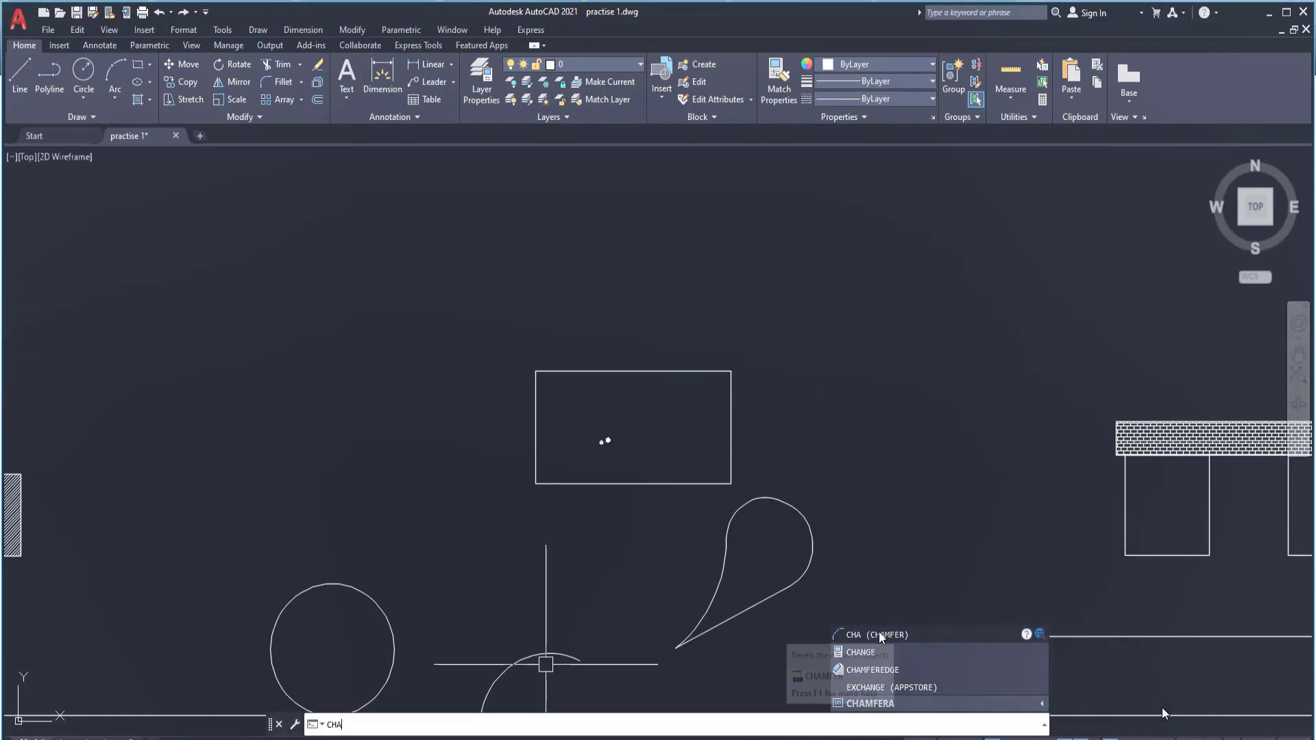
{"action": "key", "text": "Return"}
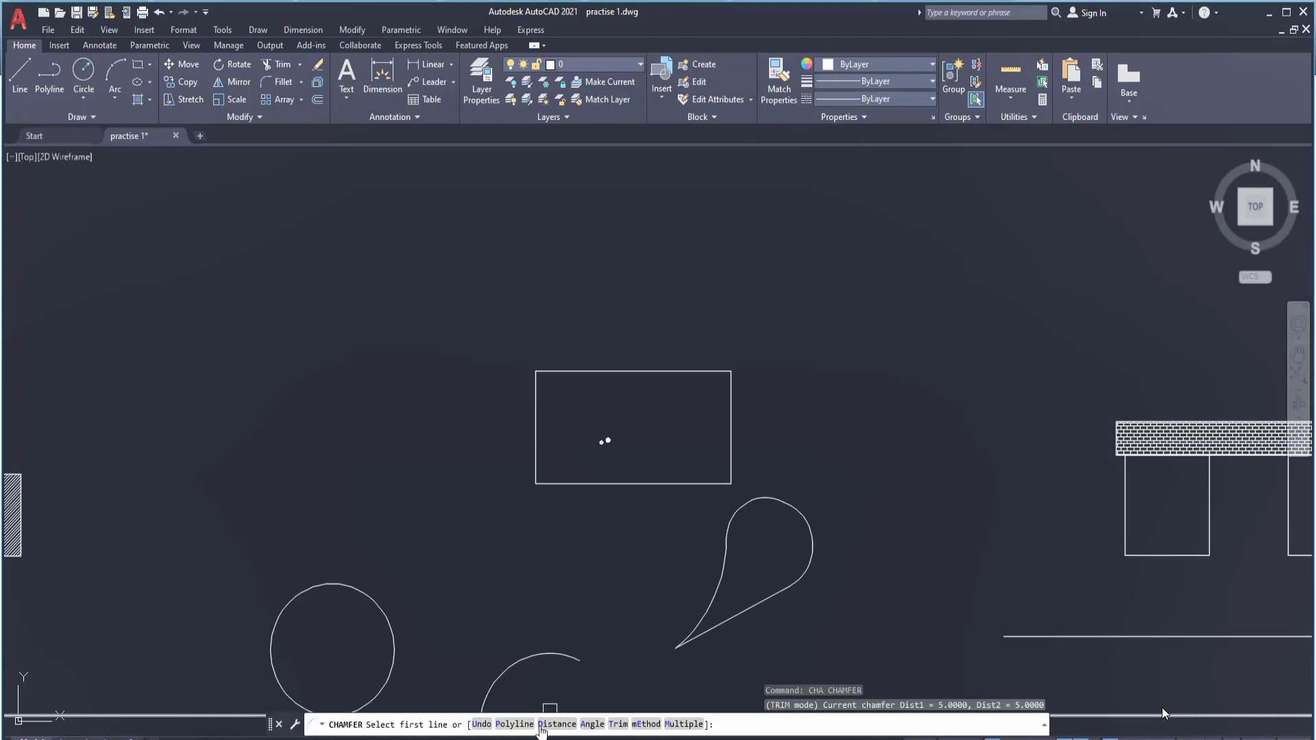
{"action": "left_click", "coordinate": [558, 729]}
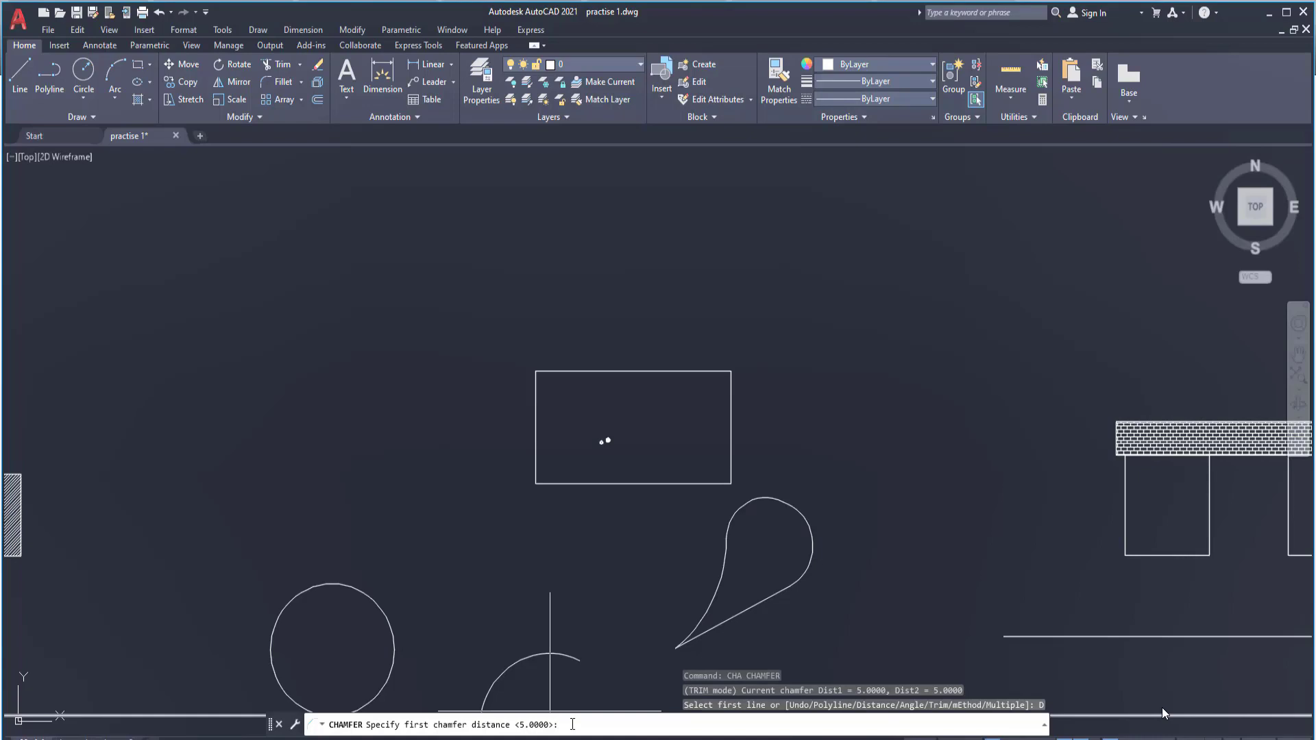
{"action": "type", "text": "10"}
{"action": "key", "text": "Return"}
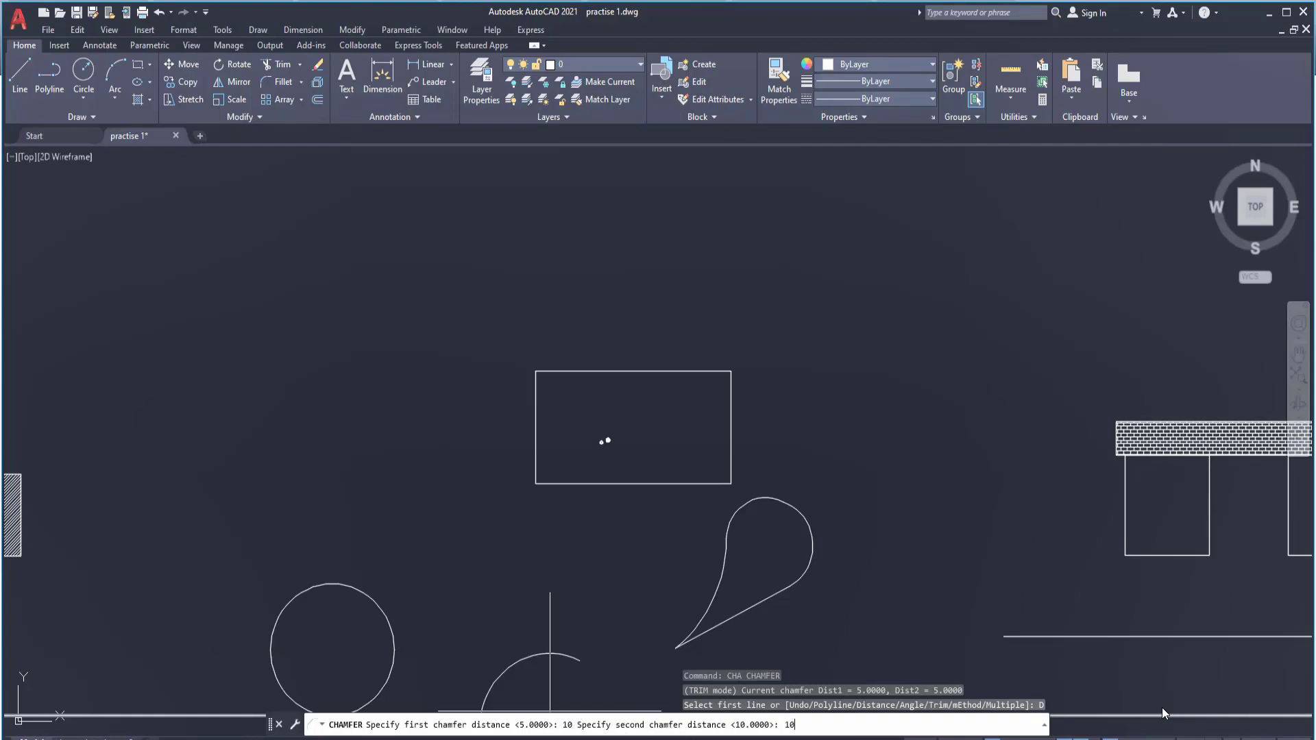
{"action": "key", "text": "Return"}
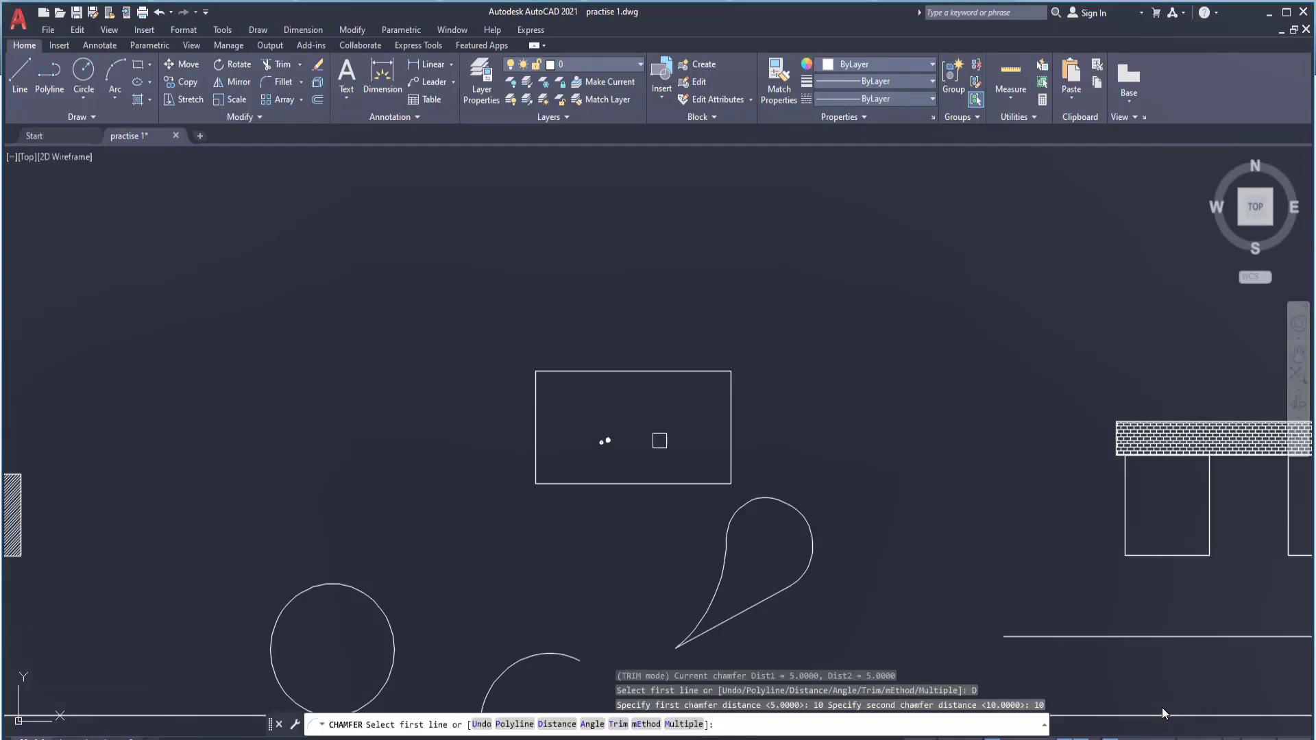
Step: Chamfer the rectangle's top-left corner using its left and top edges
{"action": "scroll", "coordinate": [658, 439], "scroll_direction": "up", "scroll_amount": 4}
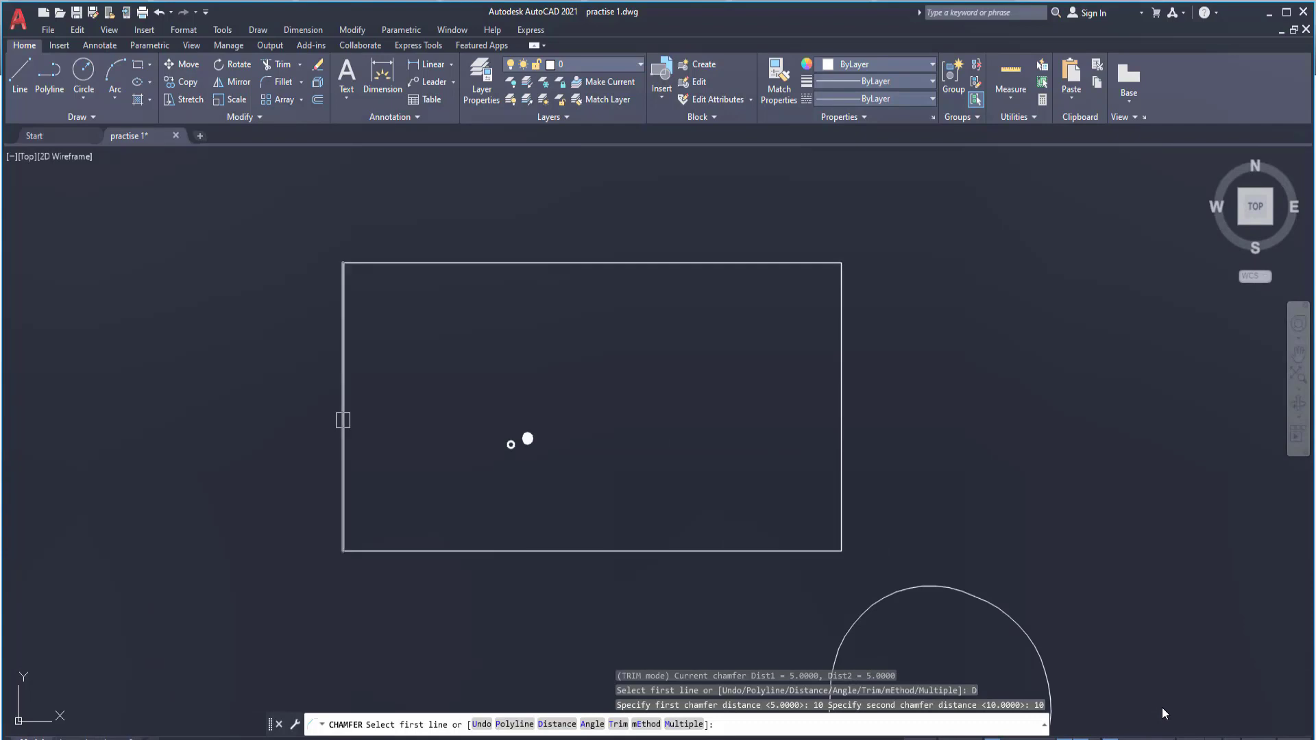
{"action": "left_click", "coordinate": [343, 420]}
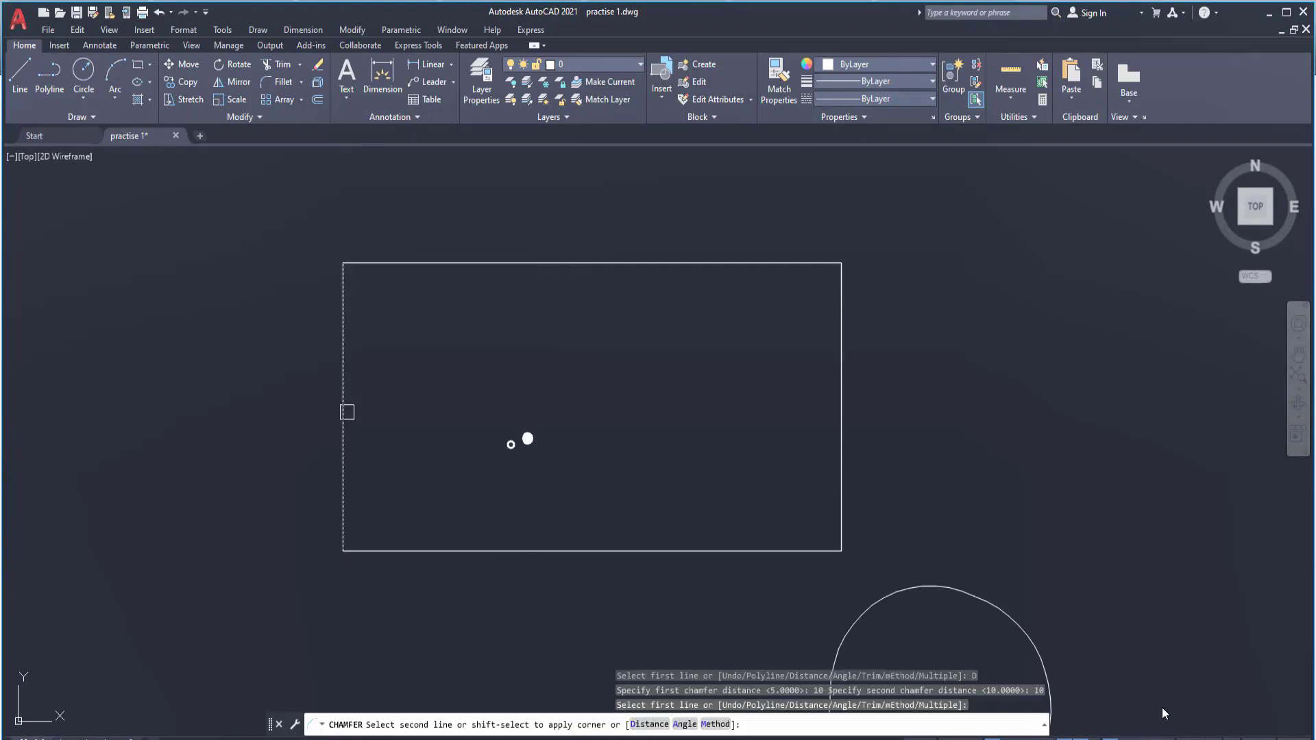
{"action": "left_click", "coordinate": [382, 262]}
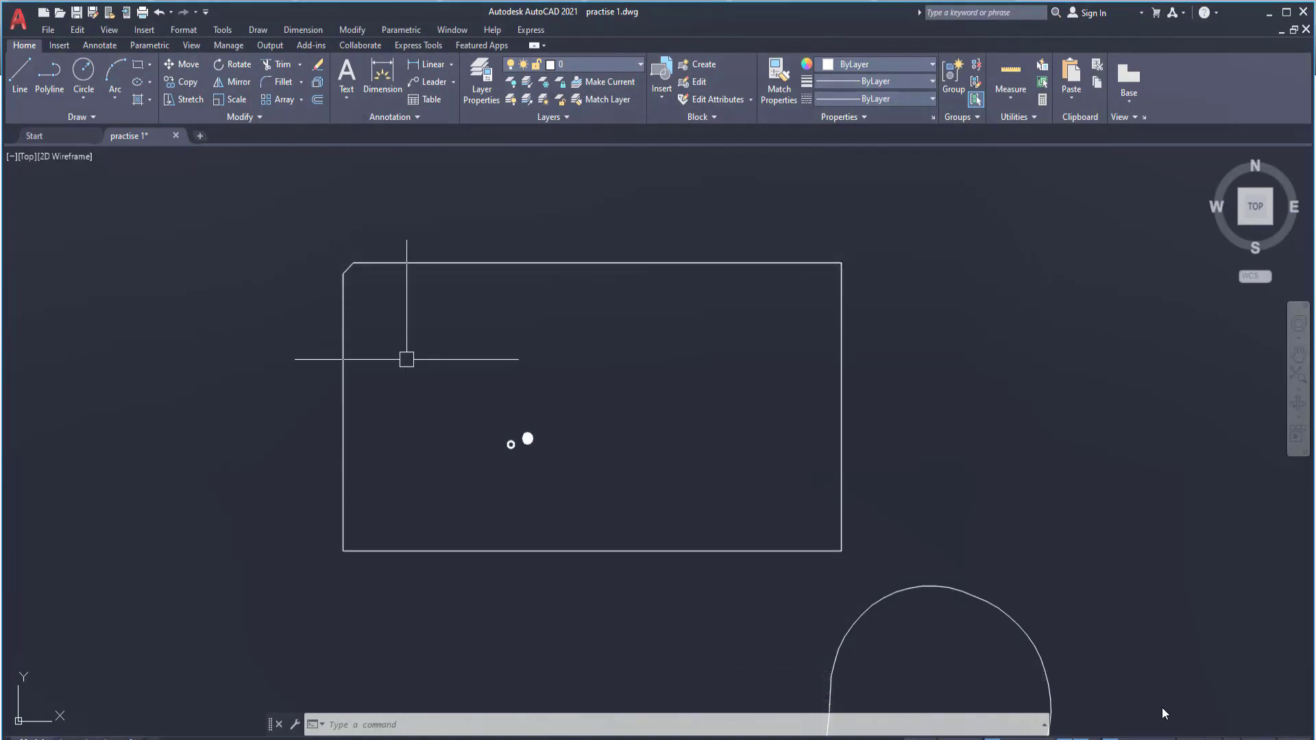
Step: Restart CHAMFER with 10 and 10 distances and the Multiple option enabled
{"action": "type", "text": "CHA"}
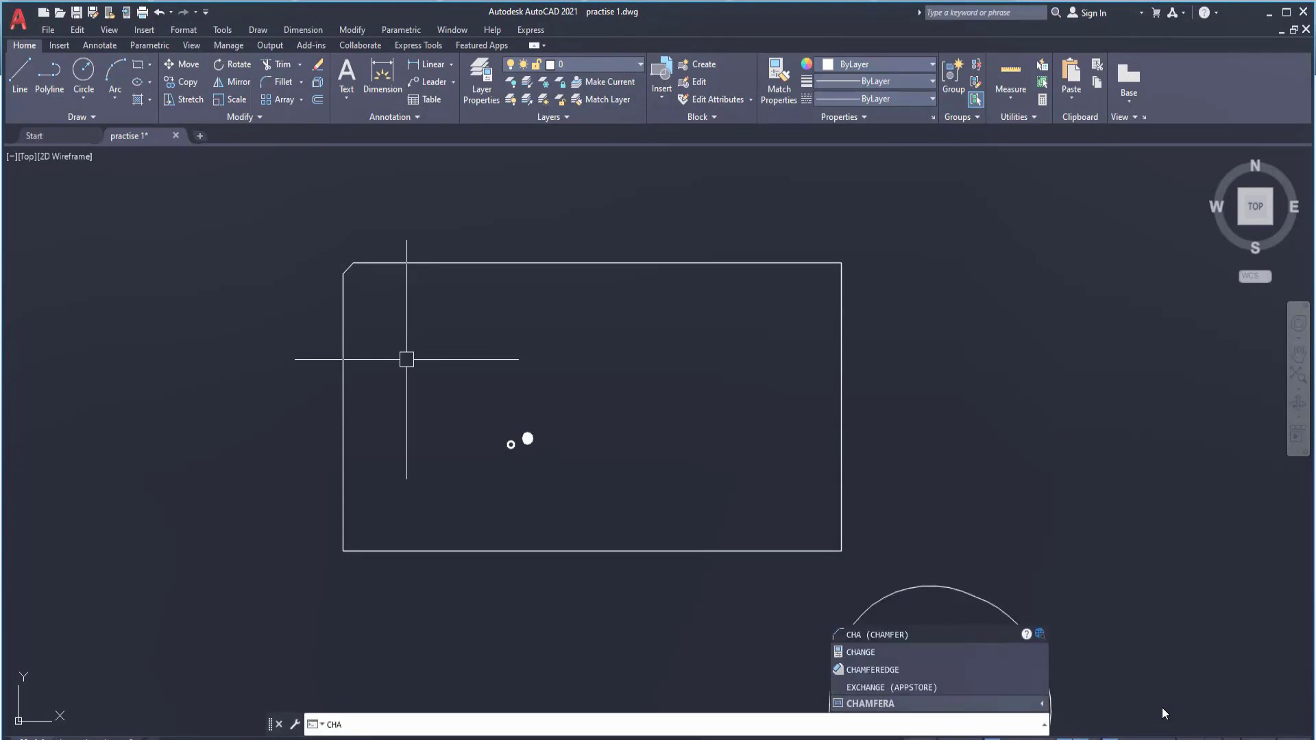
{"action": "key", "text": "Return"}
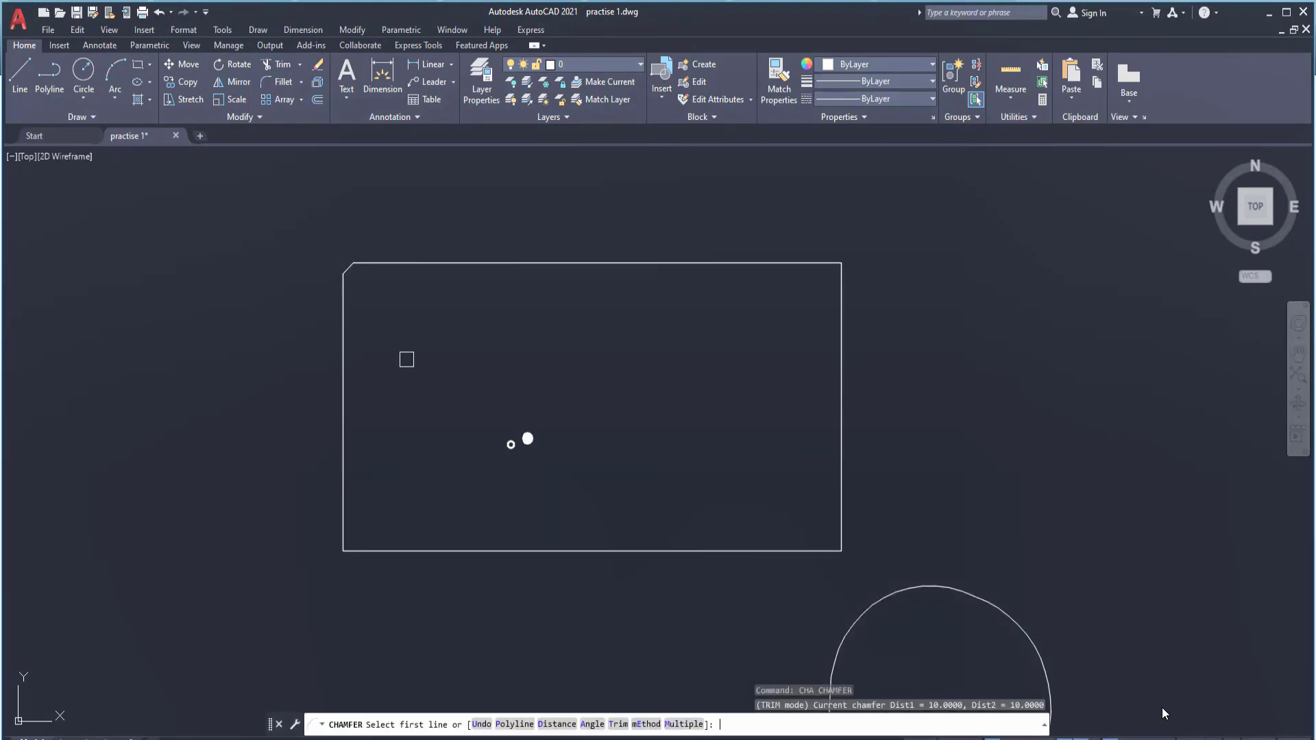
{"action": "type", "text": "D"}
{"action": "key", "text": "Return"}
{"action": "type", "text": "10"}
{"action": "key", "text": "Return"}
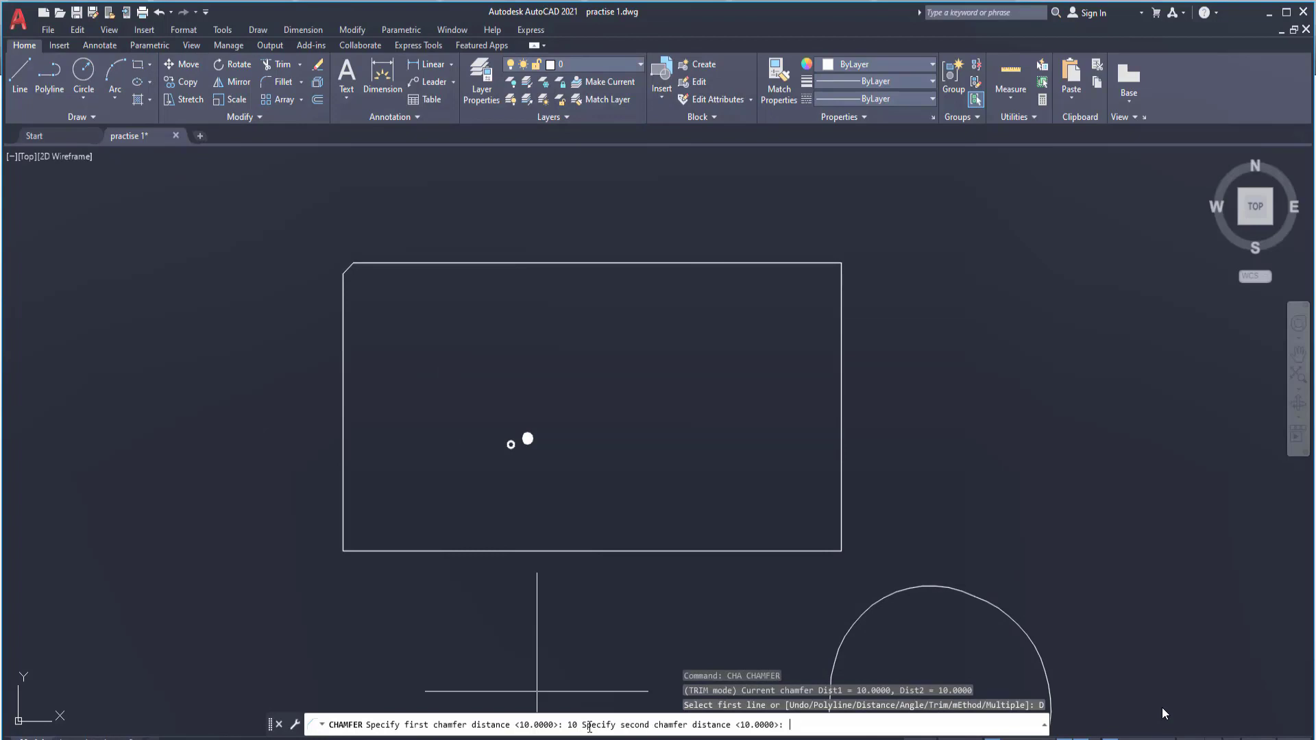
{"action": "type", "text": "10"}
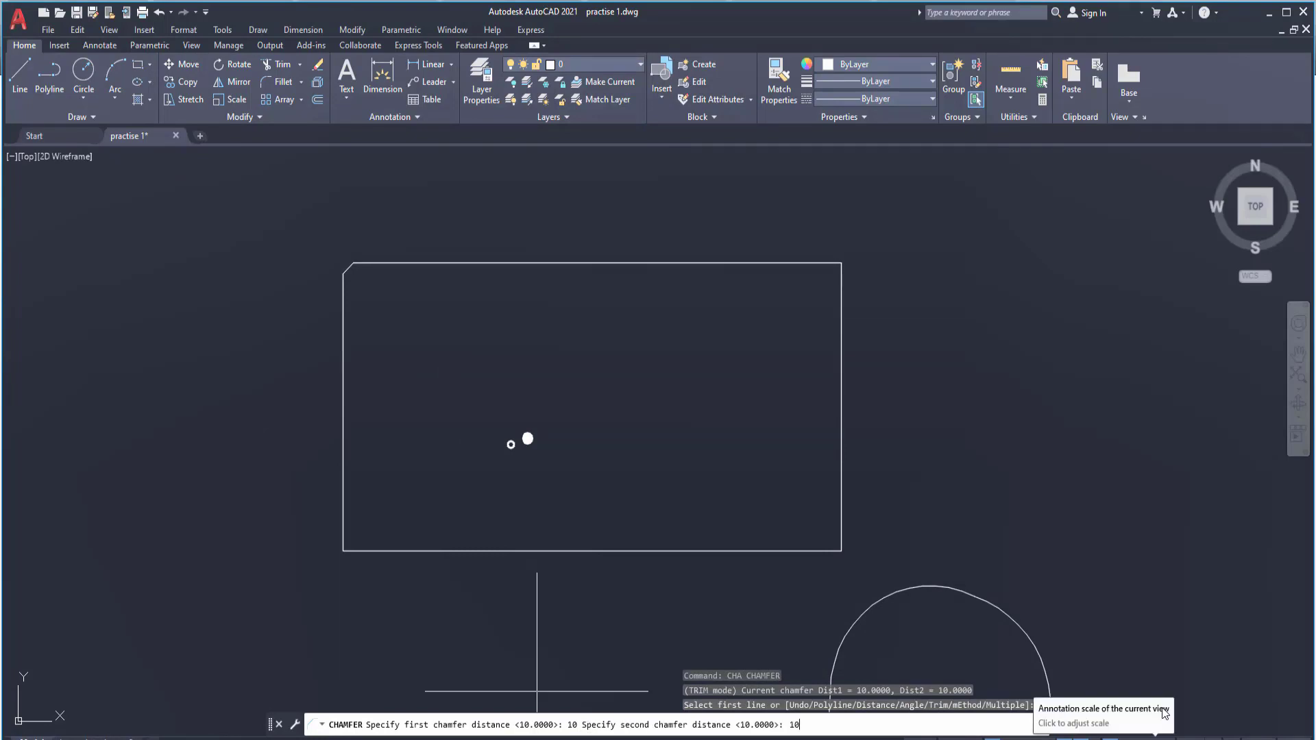
{"action": "key", "text": "Return"}
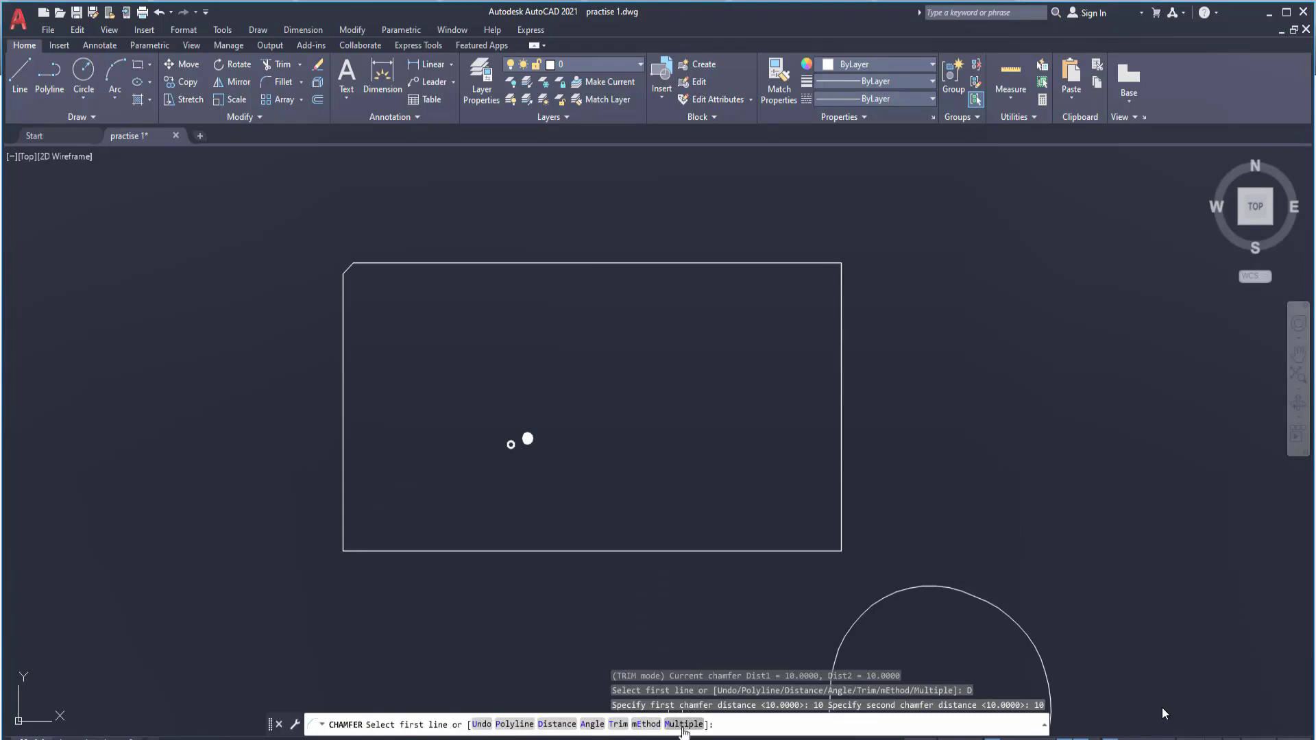
{"action": "left_click", "coordinate": [683, 724]}
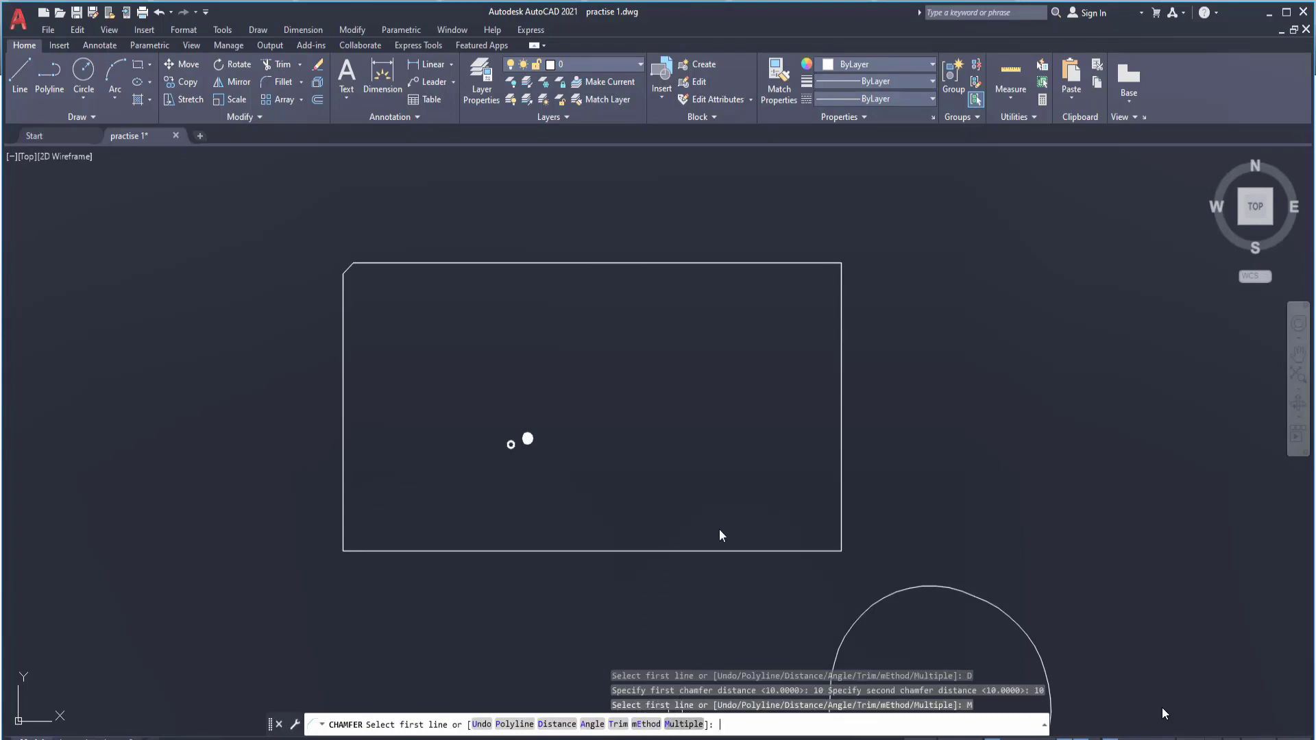
Step: Chamfer the top-right, bottom-right and bottom-left corners of the rectangle
{"action": "left_click", "coordinate": [679, 263]}
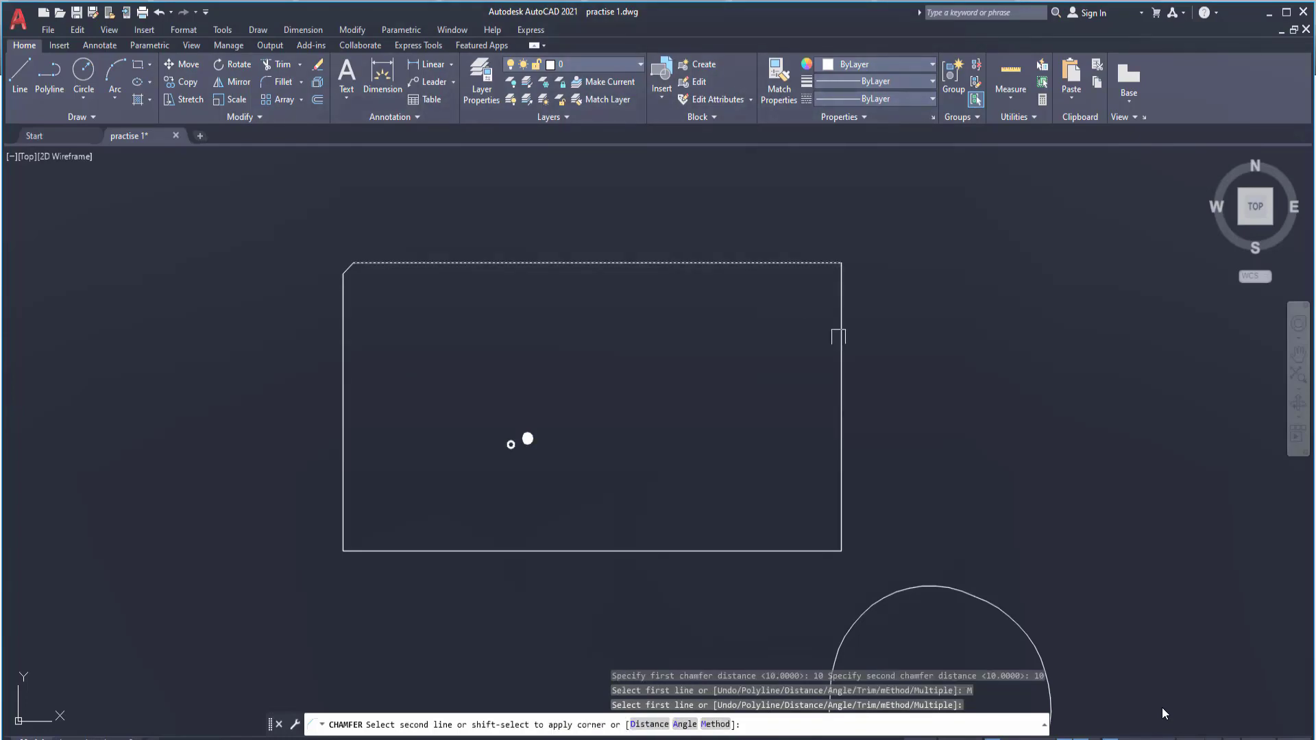
{"action": "left_click", "coordinate": [842, 351]}
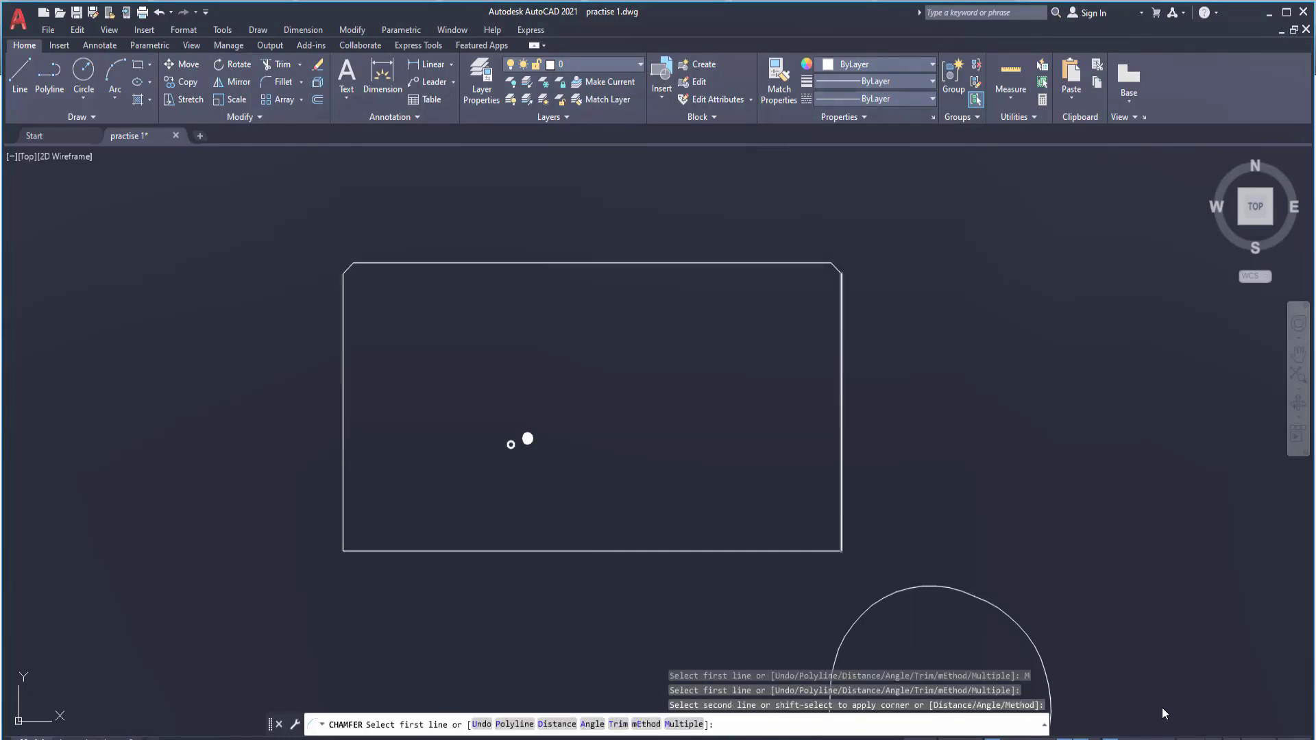
{"action": "left_click", "coordinate": [843, 451]}
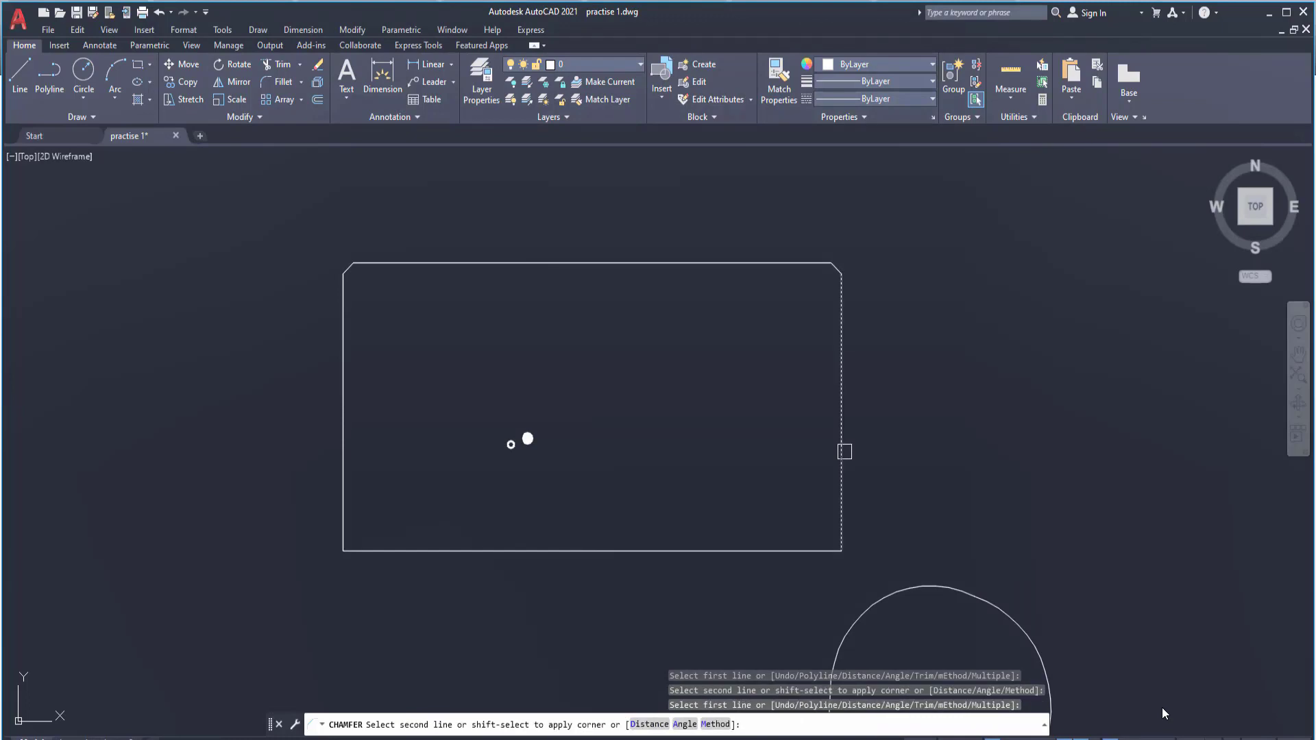
{"action": "left_click", "coordinate": [729, 550]}
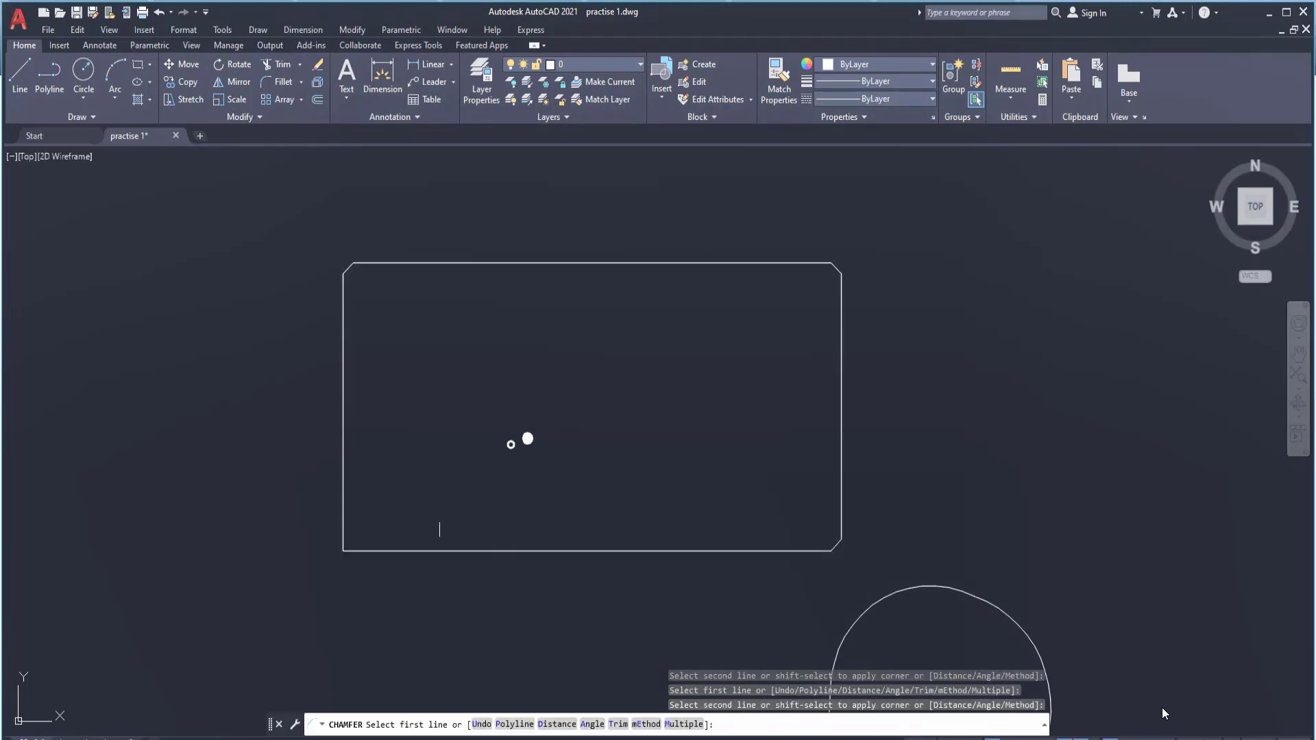
{"action": "left_click", "coordinate": [444, 551]}
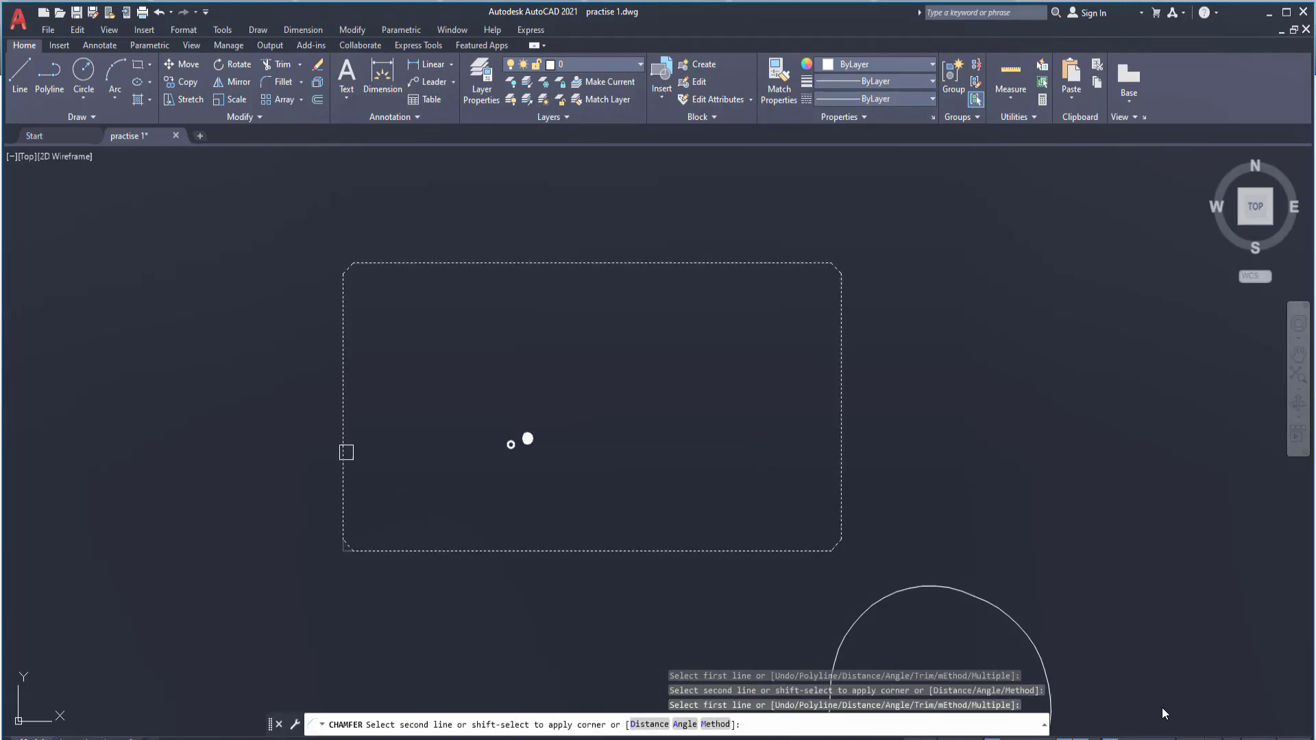
{"action": "left_click", "coordinate": [344, 449]}
{"action": "scroll", "coordinate": [359, 411], "scroll_direction": "up", "scroll_amount": 2}
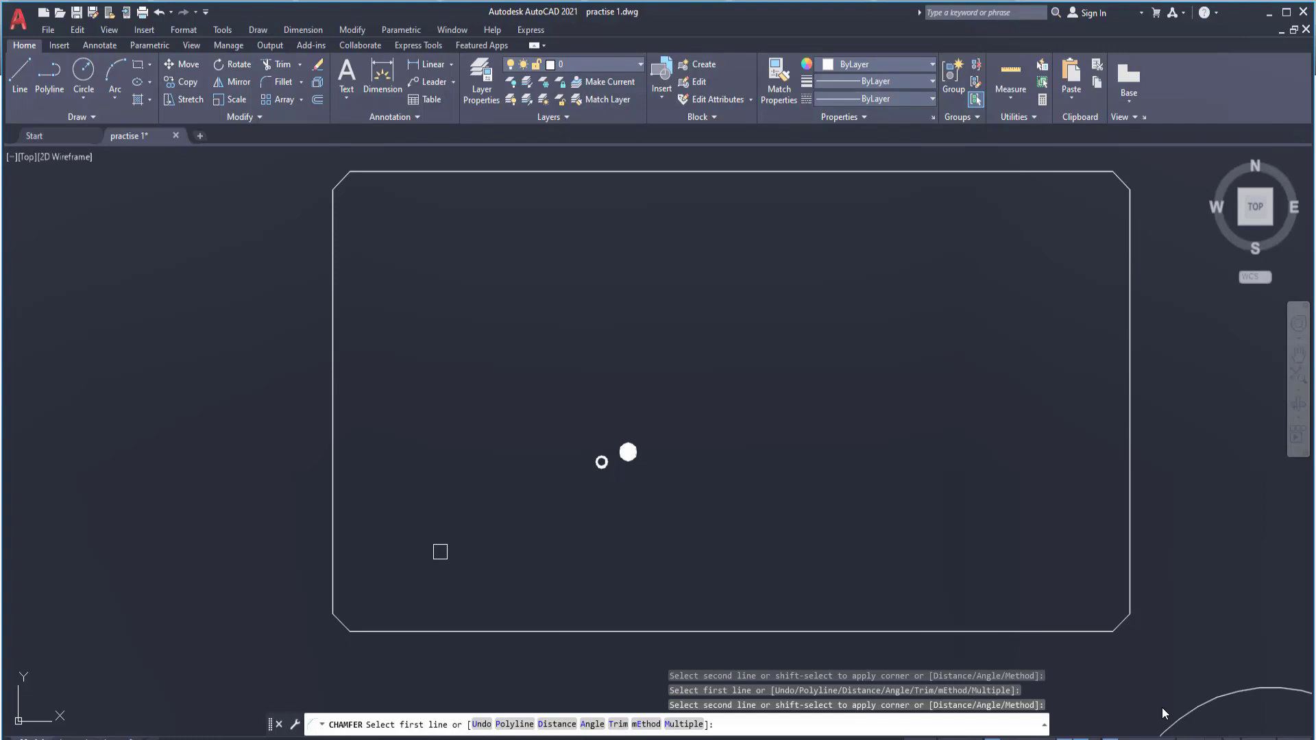
{"action": "key", "text": "Escape"}
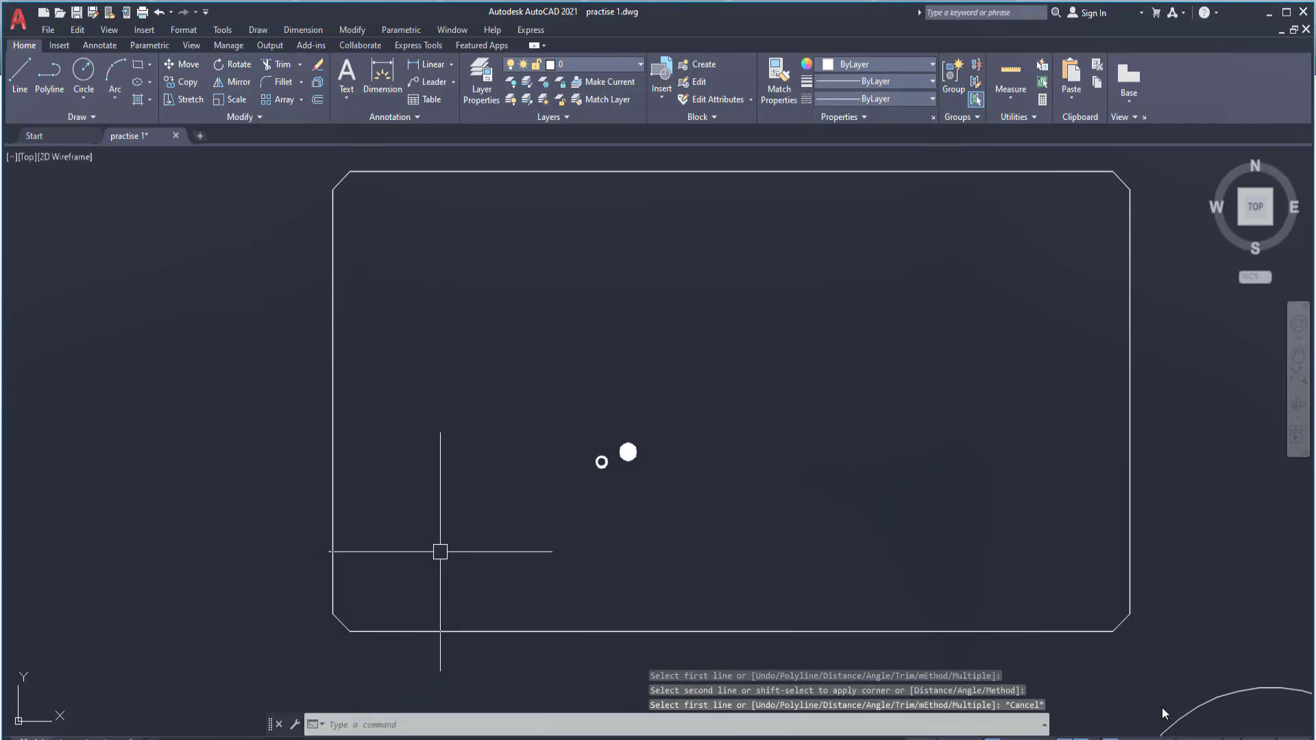